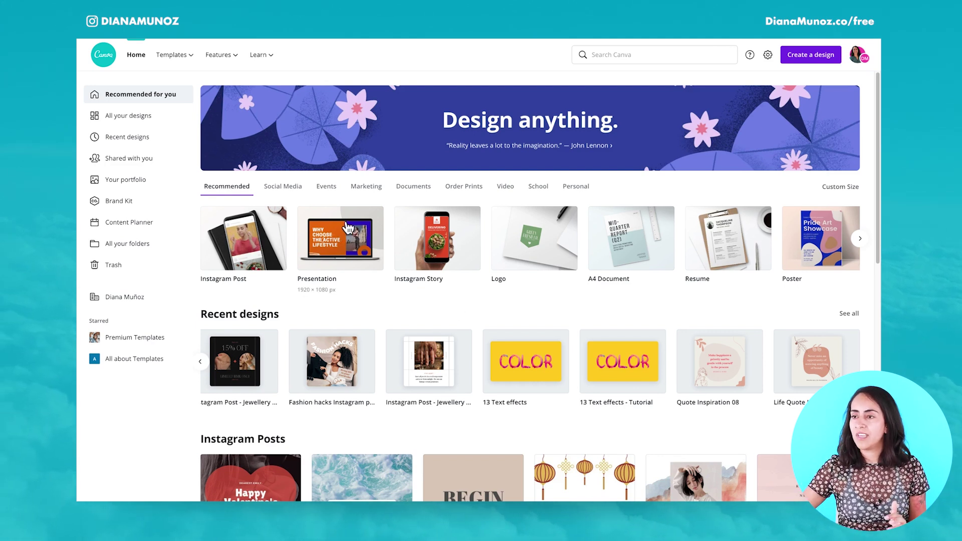
Start a new blank 16:9 Presentation design from the Recommended design types
{"action": "left_click", "coordinate": [345, 247]}
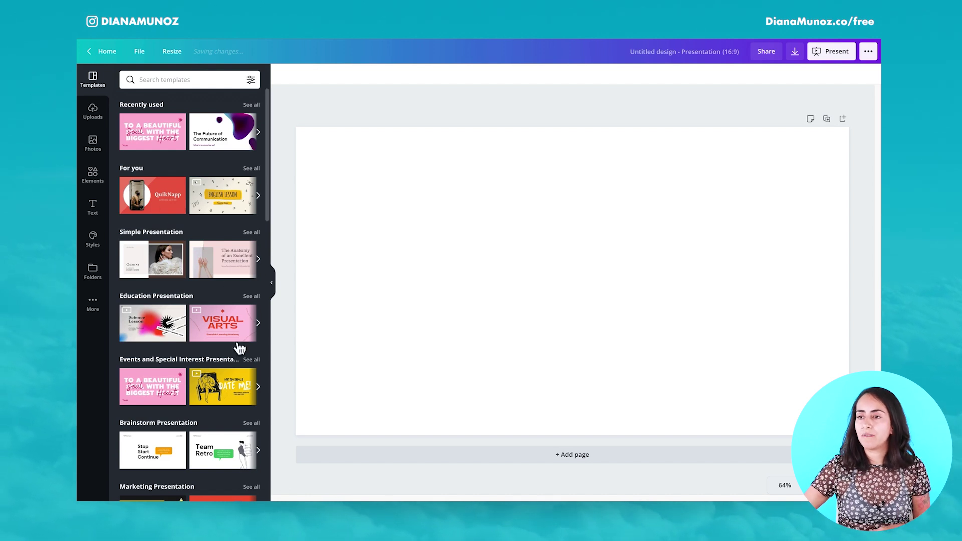
Fill pages 1 and 2 with the first two pages of the pink Valentine's greeting template
{"action": "left_click", "coordinate": [160, 398]}
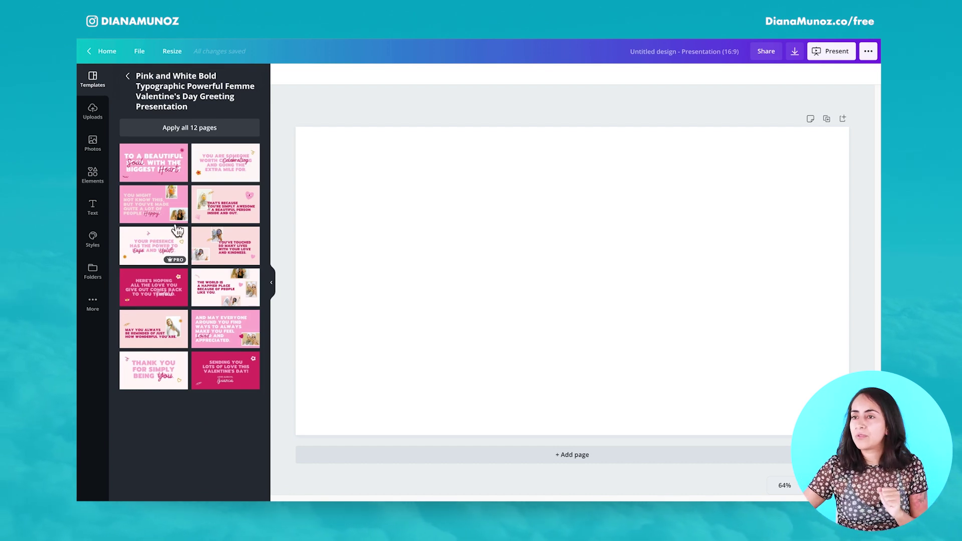
{"action": "left_click", "coordinate": [154, 163]}
{"action": "left_click", "coordinate": [352, 458]}
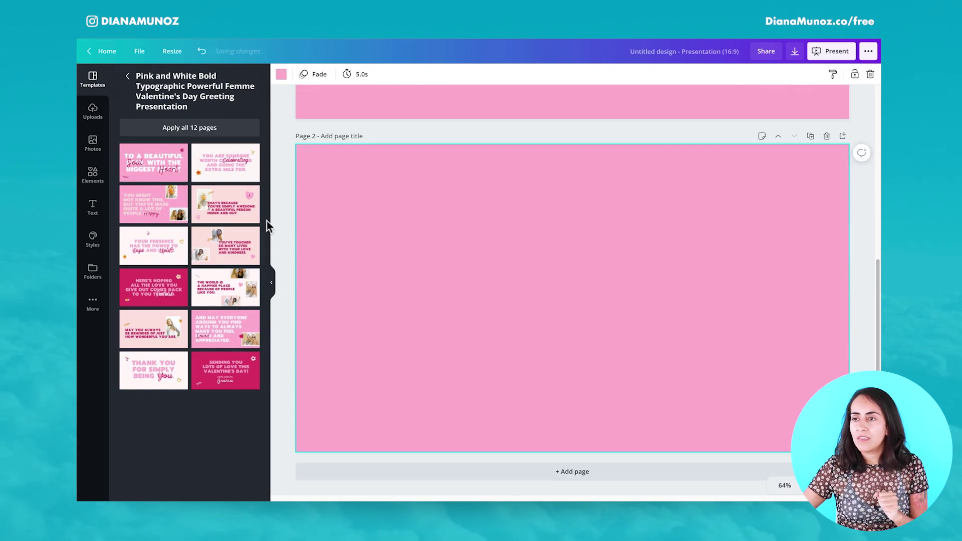
{"action": "left_click", "coordinate": [231, 171]}
Add a third page with the 'Here's hoping' template page and collapse the template panel
{"action": "left_click", "coordinate": [339, 483]}
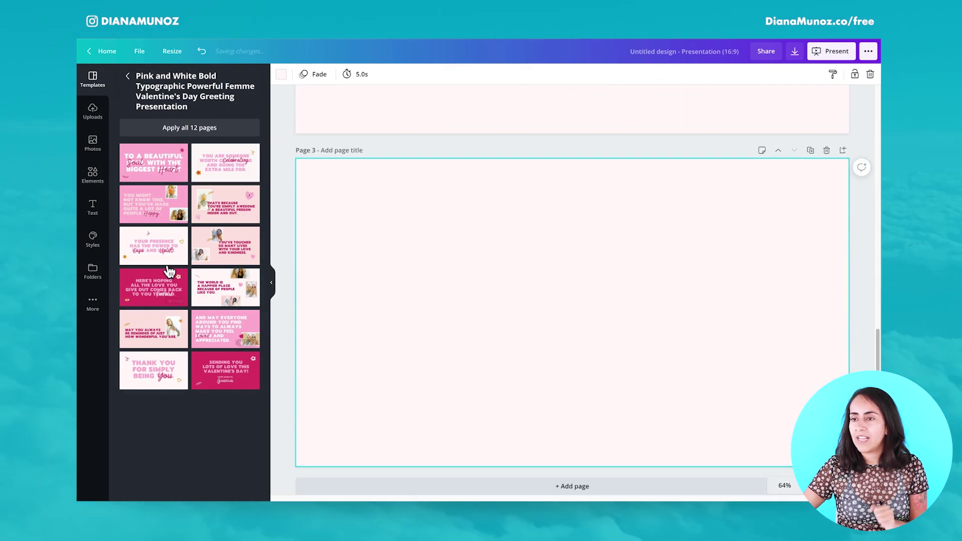
{"action": "left_click", "coordinate": [153, 288]}
{"action": "scroll", "coordinate": [599, 354], "scroll_direction": "up", "scroll_amount": 4}
{"action": "scroll", "coordinate": [287, 328], "scroll_direction": "up", "scroll_amount": 5}
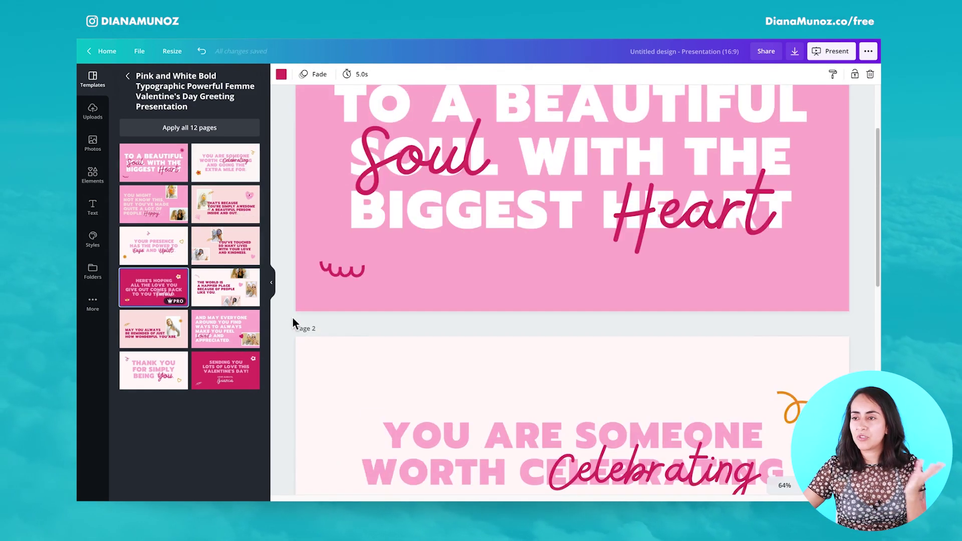
{"action": "left_click", "coordinate": [273, 284]}
{"action": "scroll", "coordinate": [816, 333], "scroll_direction": "up", "scroll_amount": 3}
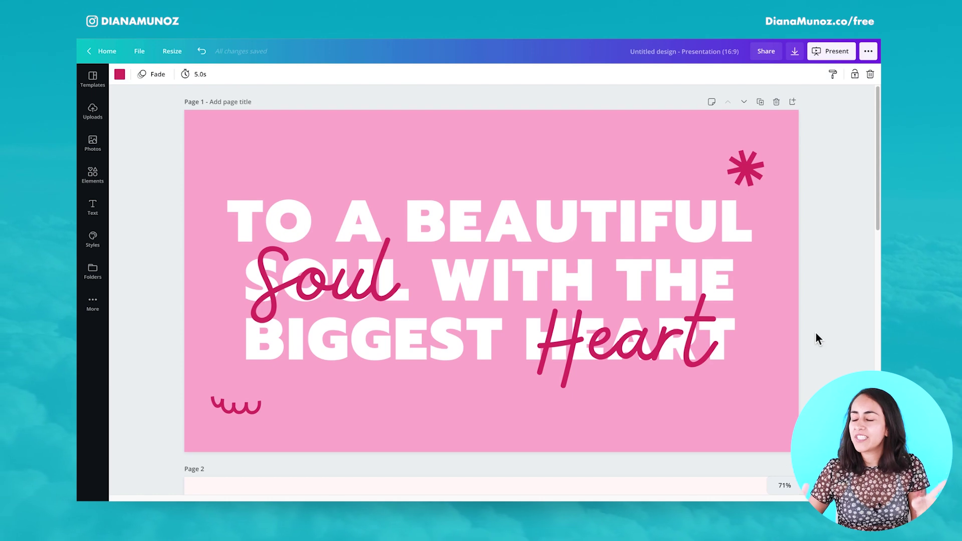
Review the three filled template pages, then open the ••• menu at the top right
{"action": "mouse_move", "coordinate": [875, 152]}
{"action": "left_mouse_down"}
{"action": "mouse_move", "coordinate": [872, 381]}
{"action": "mouse_move", "coordinate": [872, 134]}
{"action": "left_mouse_up"}
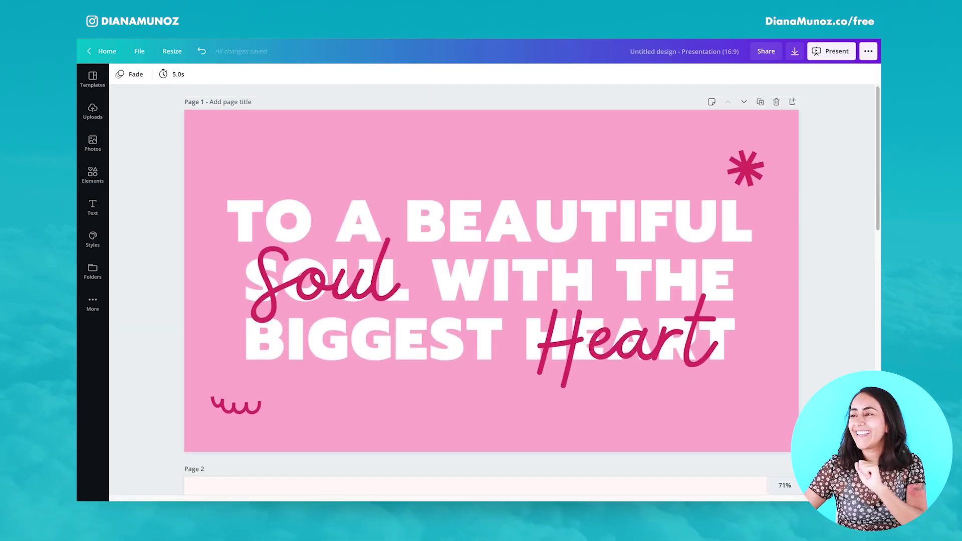
{"action": "scroll", "coordinate": [870, 153], "scroll_direction": "down", "scroll_amount": 3}
{"action": "scroll", "coordinate": [870, 154], "scroll_direction": "up", "scroll_amount": 4}
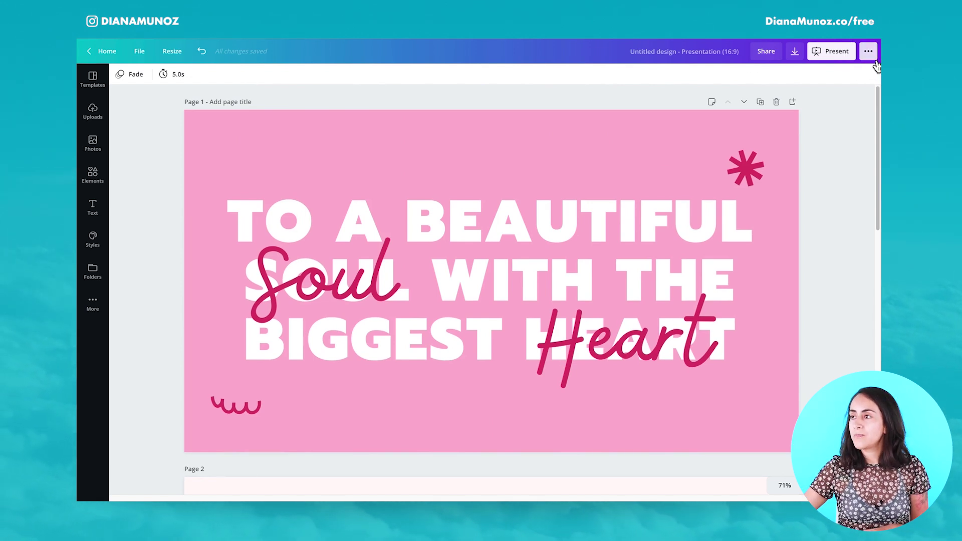
{"action": "left_click", "coordinate": [869, 51]}
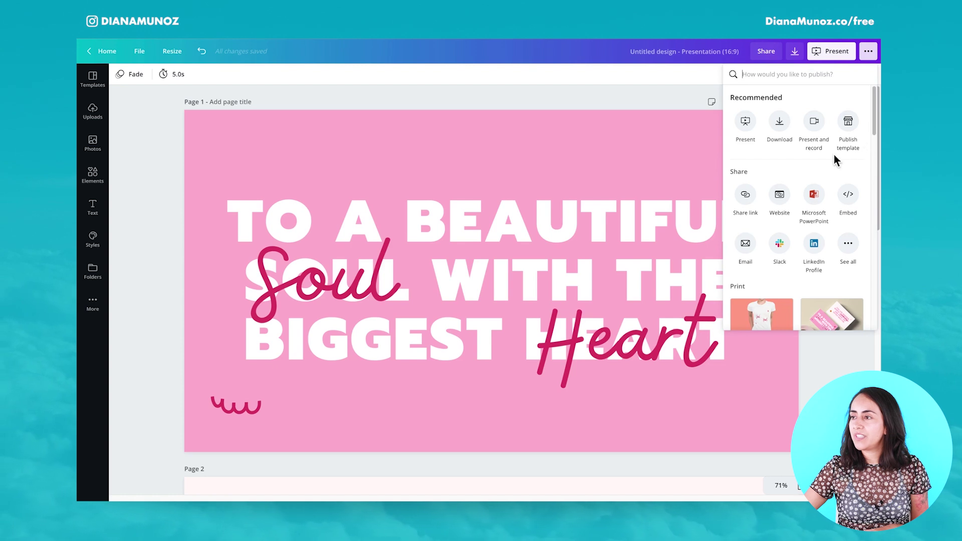
Choose Present and record and go to the recording studio
{"action": "left_click", "coordinate": [814, 122]}
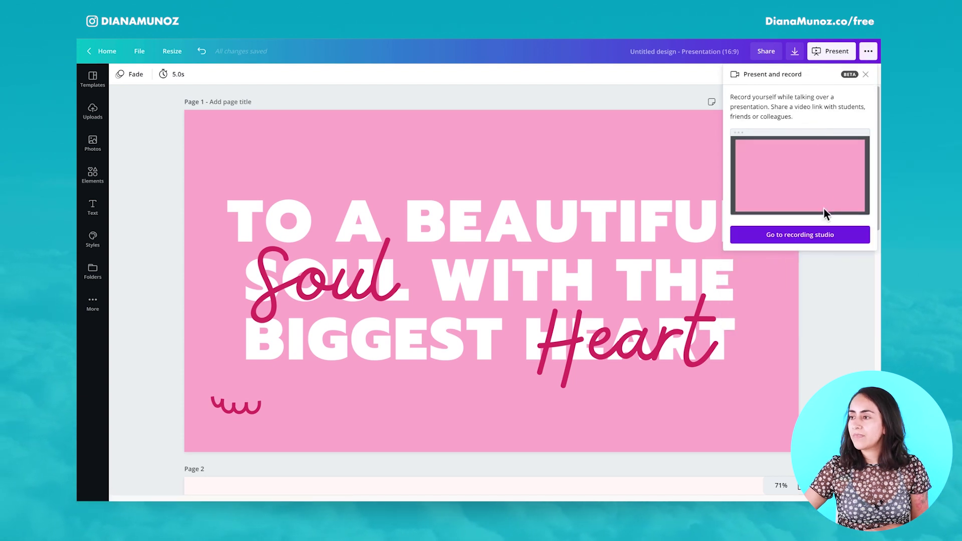
{"action": "left_click", "coordinate": [837, 244]}
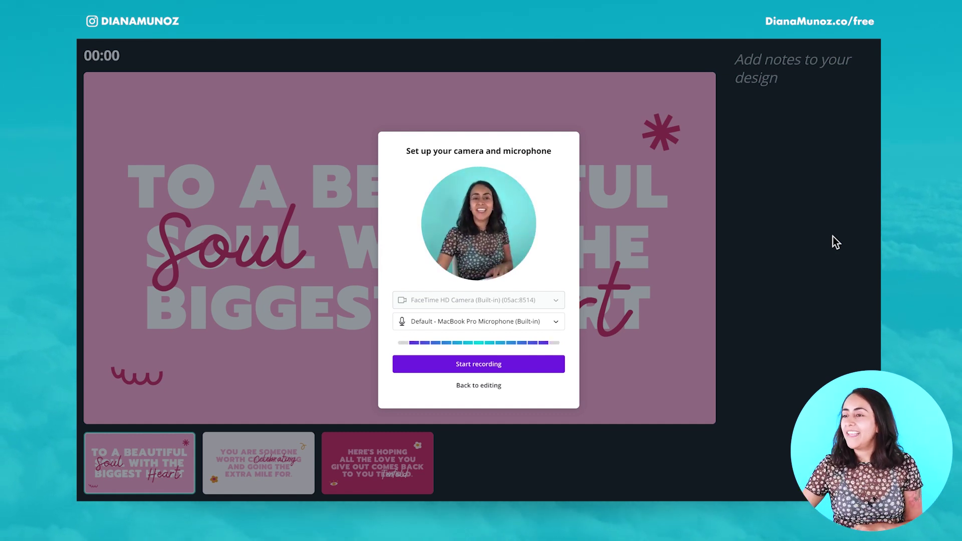
Keep Default - MacBook Pro Microphone (Built-in) as the microphone and start recording
{"action": "left_click", "coordinate": [532, 324]}
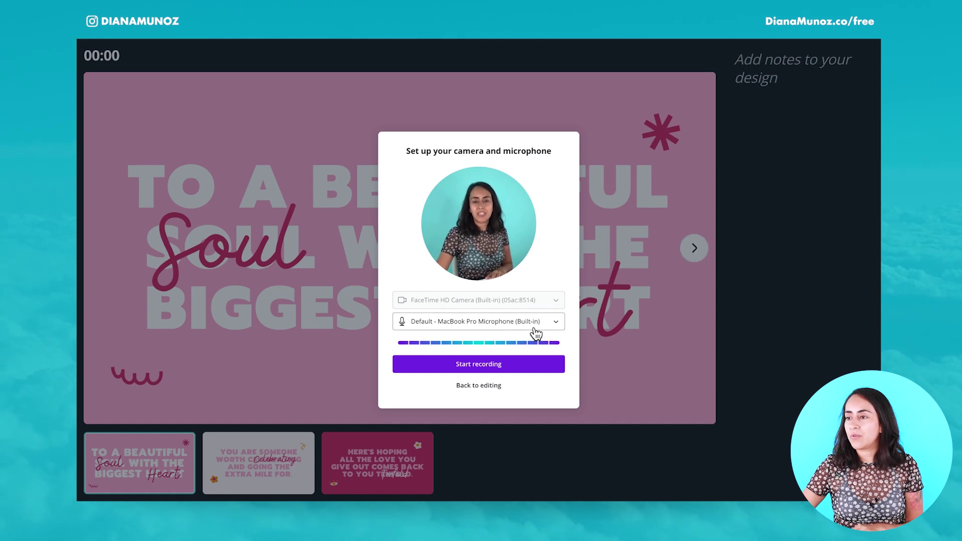
{"action": "left_click", "coordinate": [561, 299]}
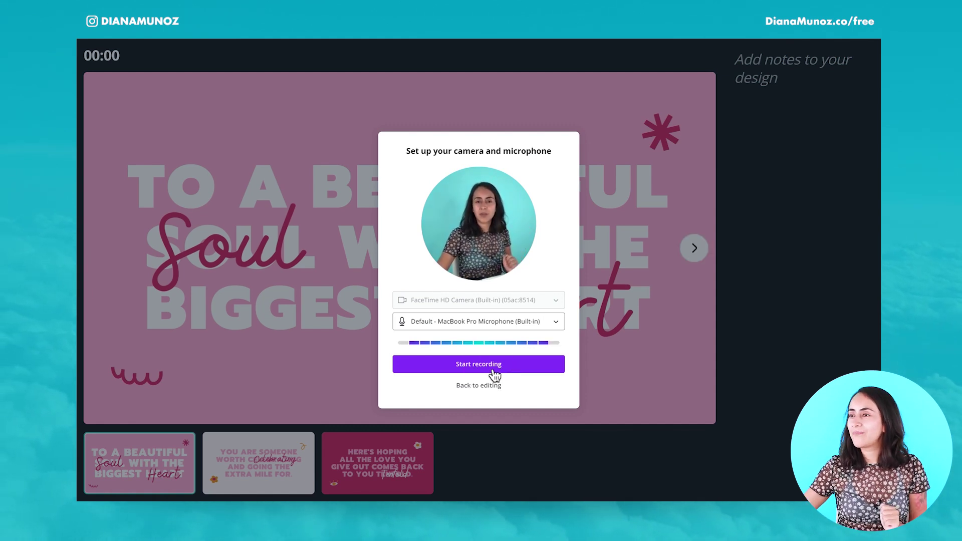
{"action": "left_click", "coordinate": [489, 367]}
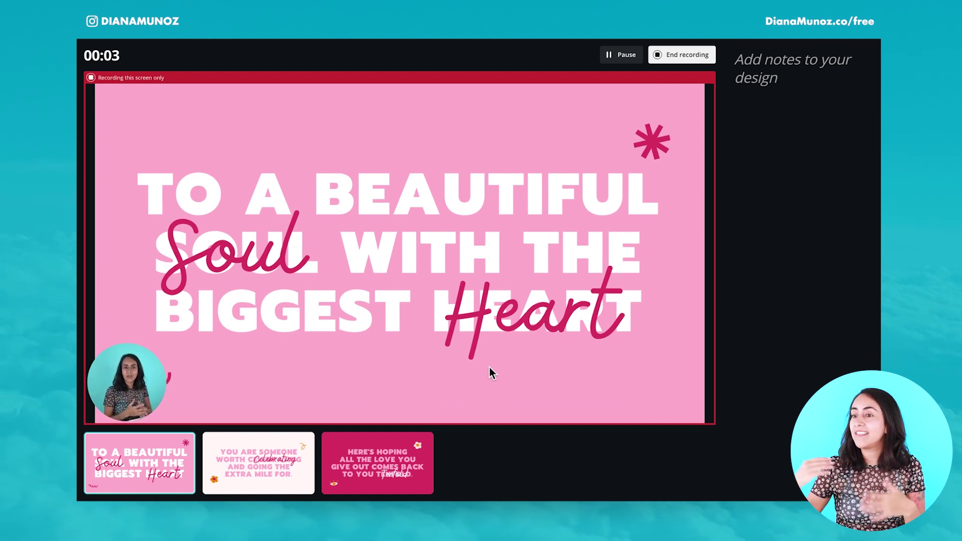
Present through all three slides while recording, then end the recording
{"action": "left_click", "coordinate": [252, 471]}
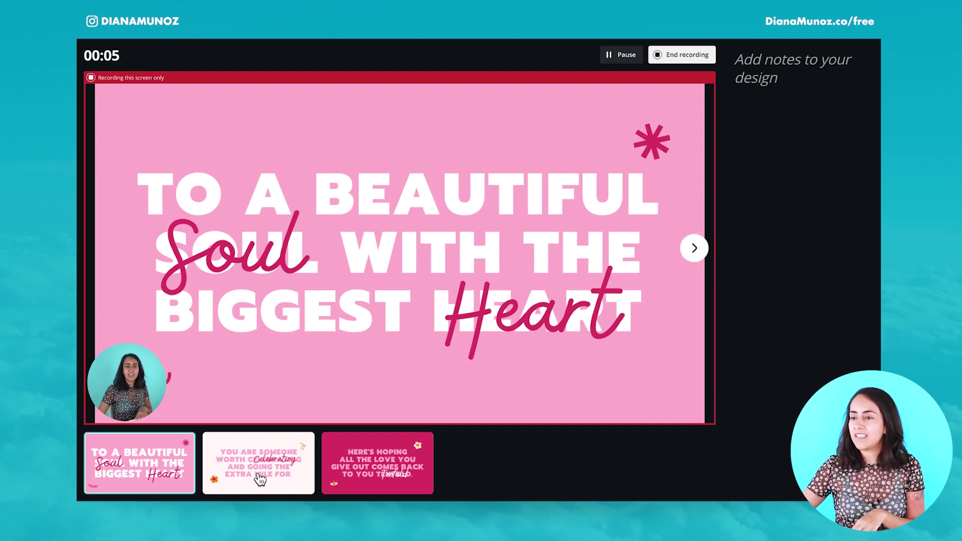
{"action": "left_click", "coordinate": [694, 248]}
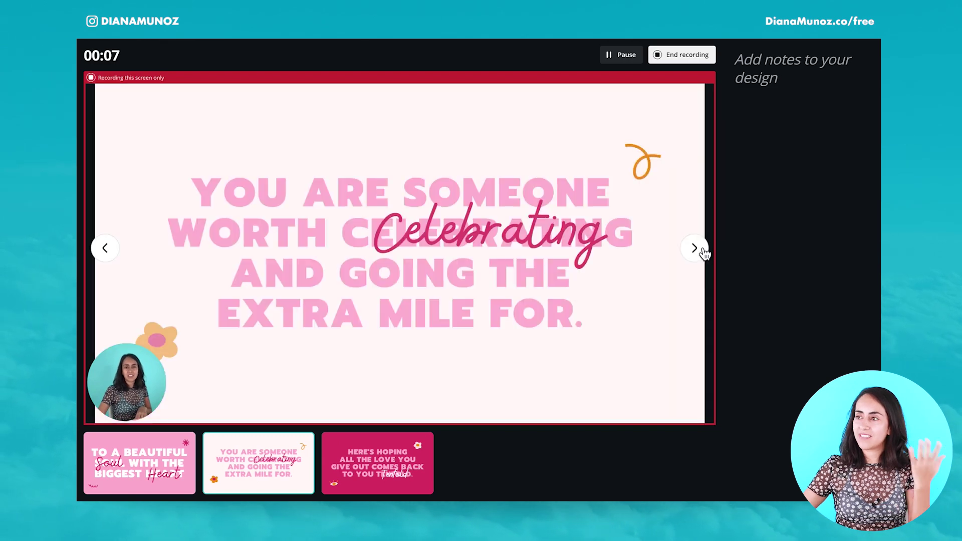
{"action": "left_click", "coordinate": [701, 249]}
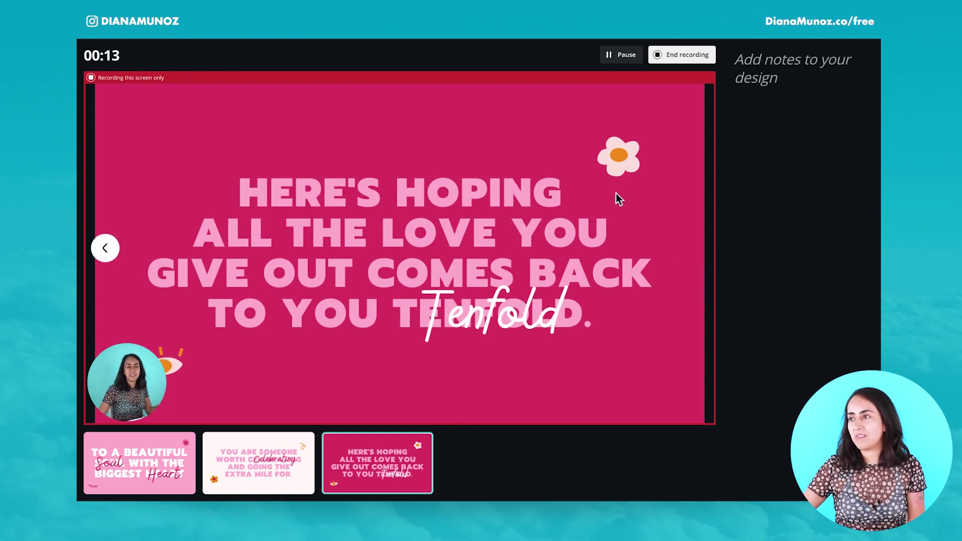
{"action": "left_click", "coordinate": [683, 59]}
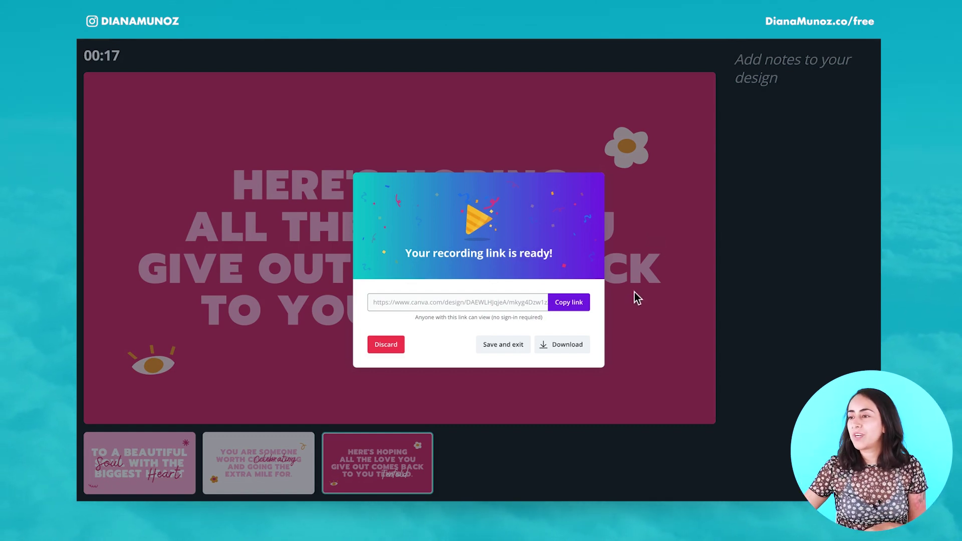
Copy the recording's shareable link from the recording dialog
{"action": "left_click", "coordinate": [577, 305]}
{"action": "left_click", "coordinate": [580, 306]}
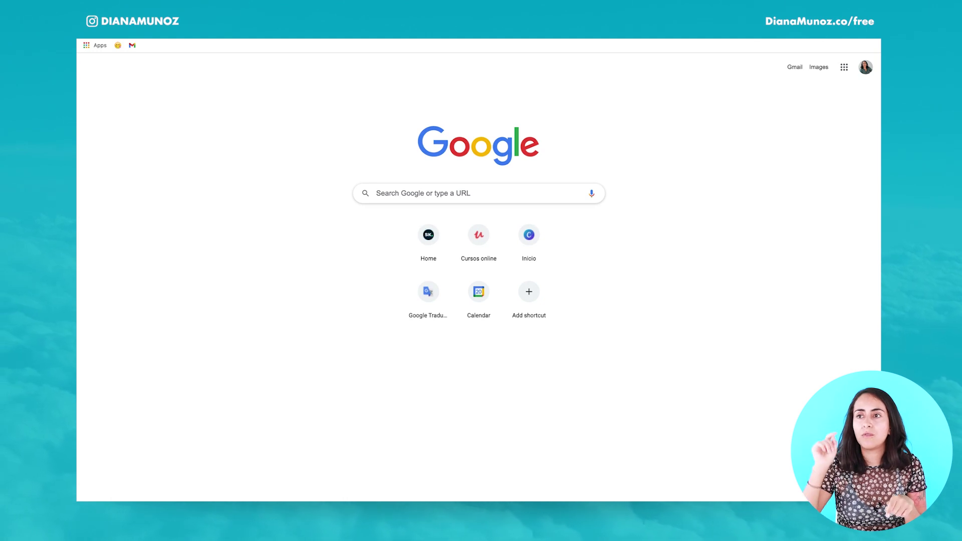
Load the pasted recording link in Chrome and play back the 17-second video at lower volume
{"action": "key", "text": "ctrl+v"}
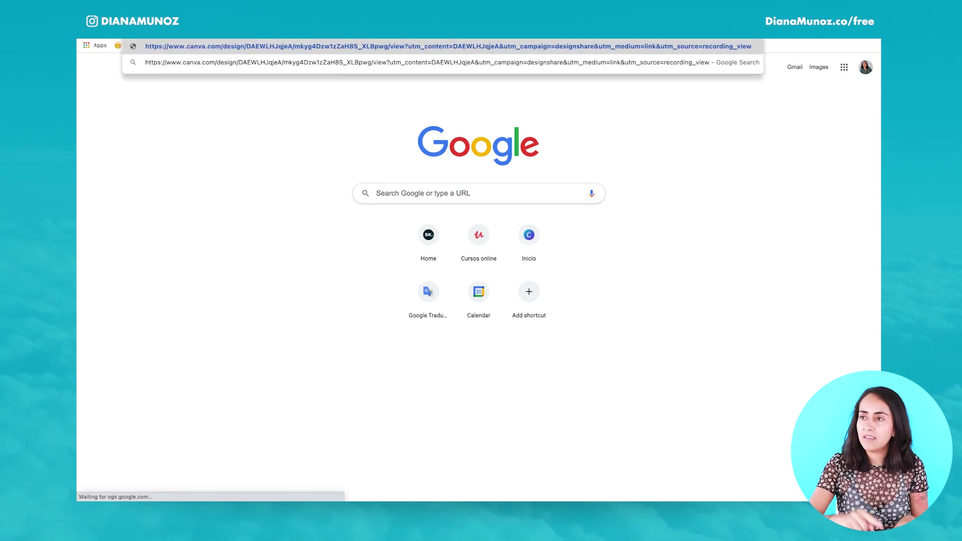
{"action": "key", "text": "Return"}
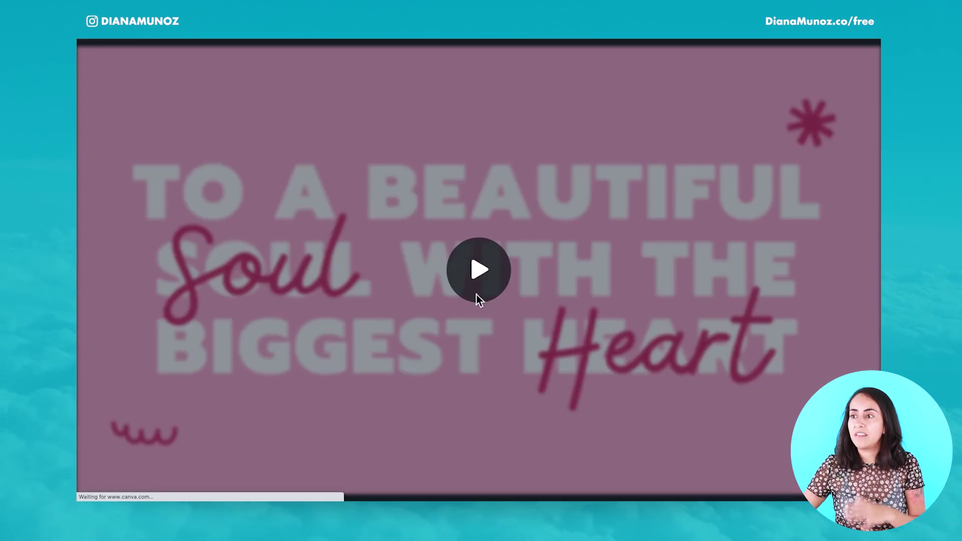
{"action": "left_click", "coordinate": [492, 289]}
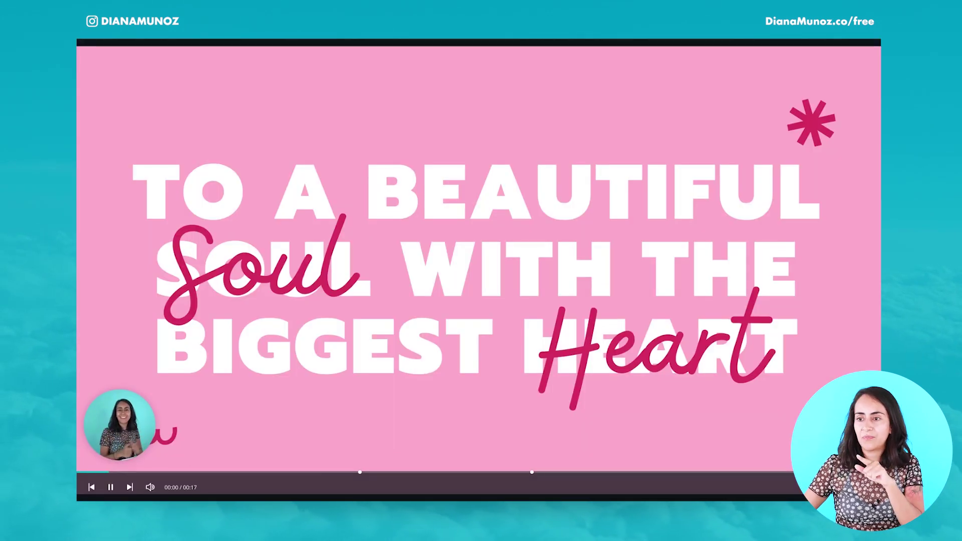
{"action": "left_click", "coordinate": [119, 489]}
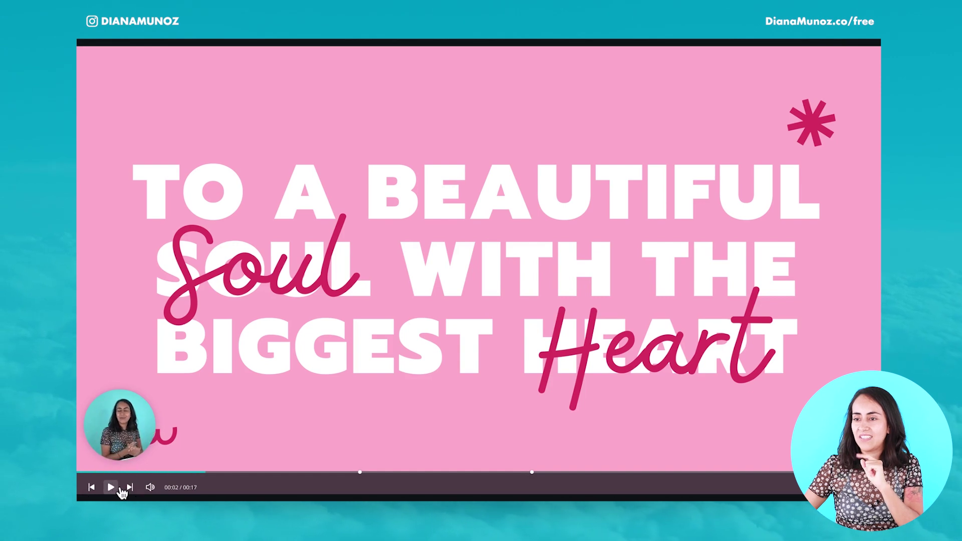
{"action": "key", "text": "XF86AudioLowerVolume"}
{"action": "key", "text": "XF86AudioLowerVolume"}
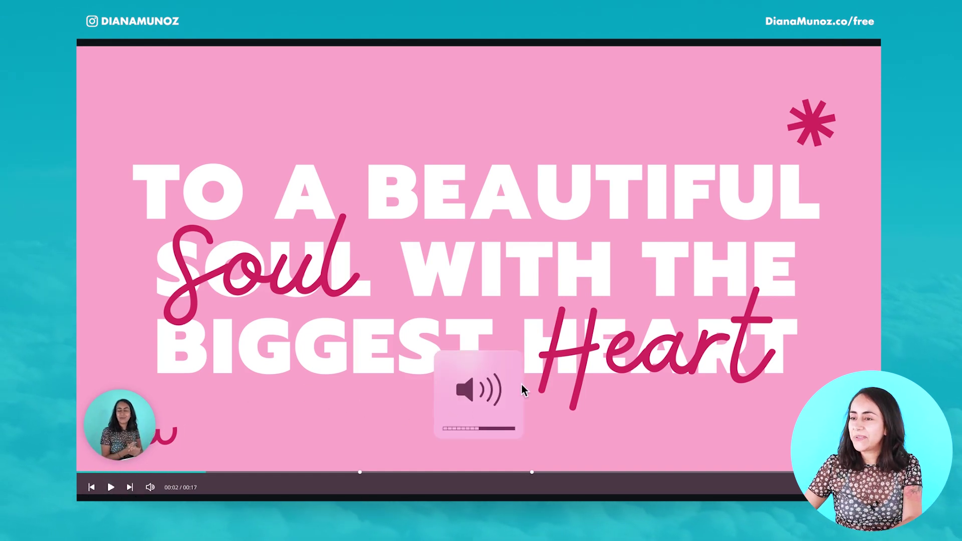
{"action": "left_click", "coordinate": [110, 487]}
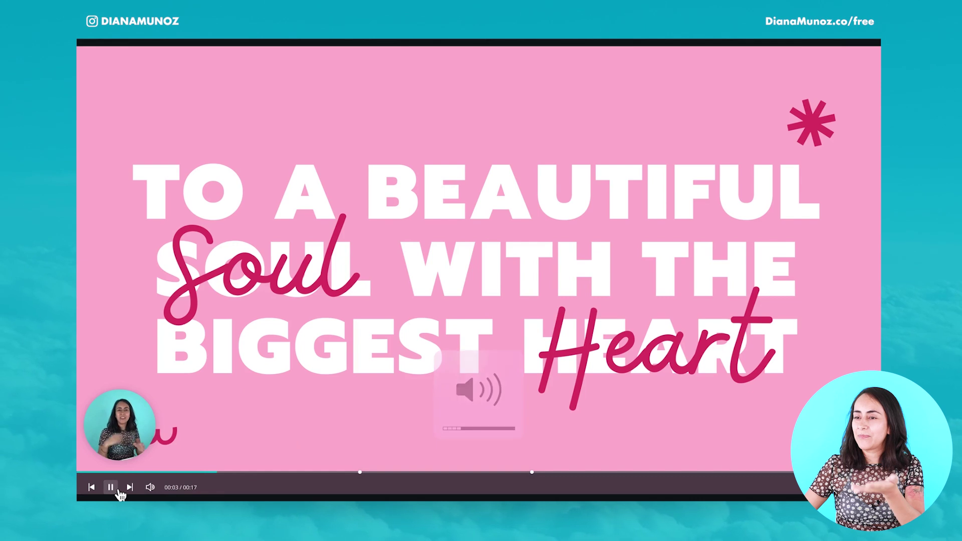
{"action": "left_click", "coordinate": [112, 488]}
{"action": "left_click", "coordinate": [117, 495]}
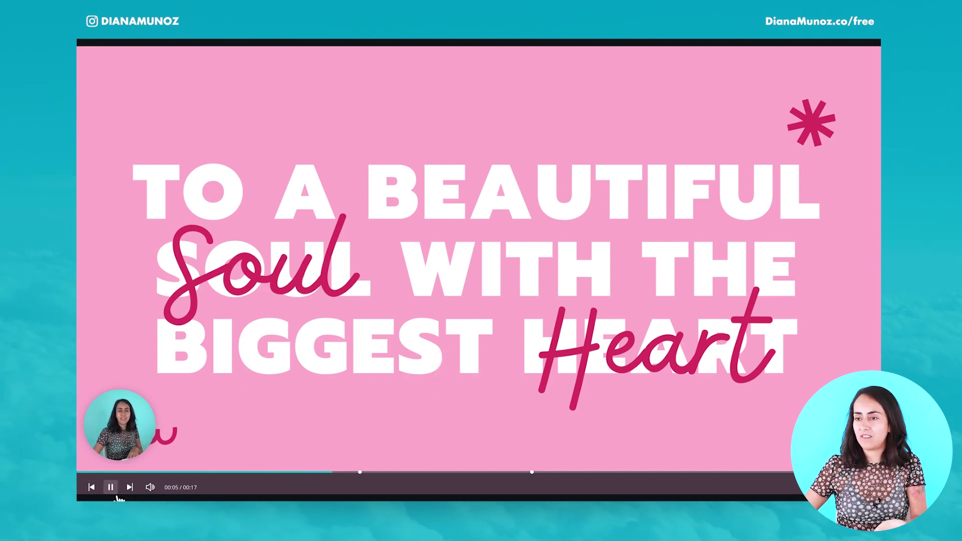
{"action": "left_click", "coordinate": [279, 90]}
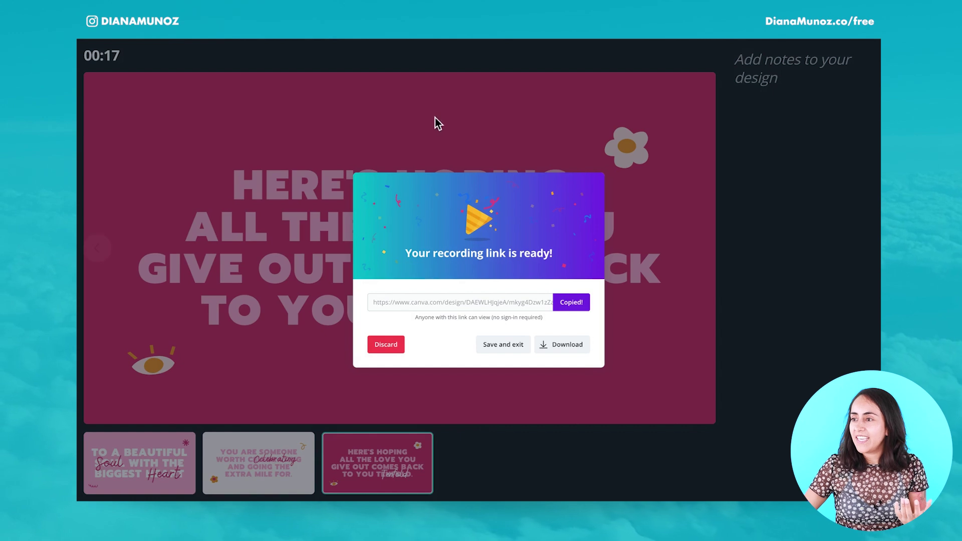
Download the recording as an MP4 video
{"action": "left_click", "coordinate": [568, 351]}
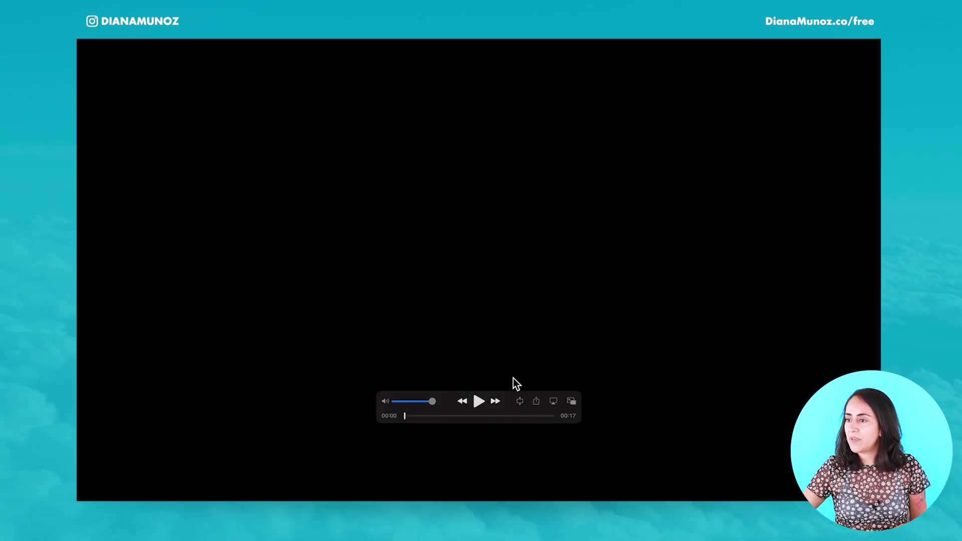
Play the downloaded MP4 in QuickTime Player for a few seconds, then pause it
{"action": "left_click", "coordinate": [482, 403]}
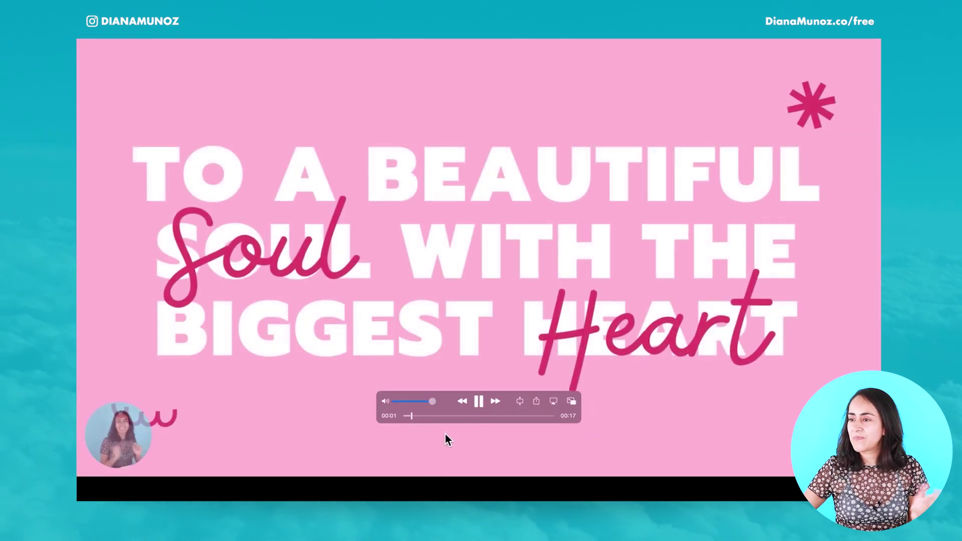
{"action": "left_click", "coordinate": [479, 401]}
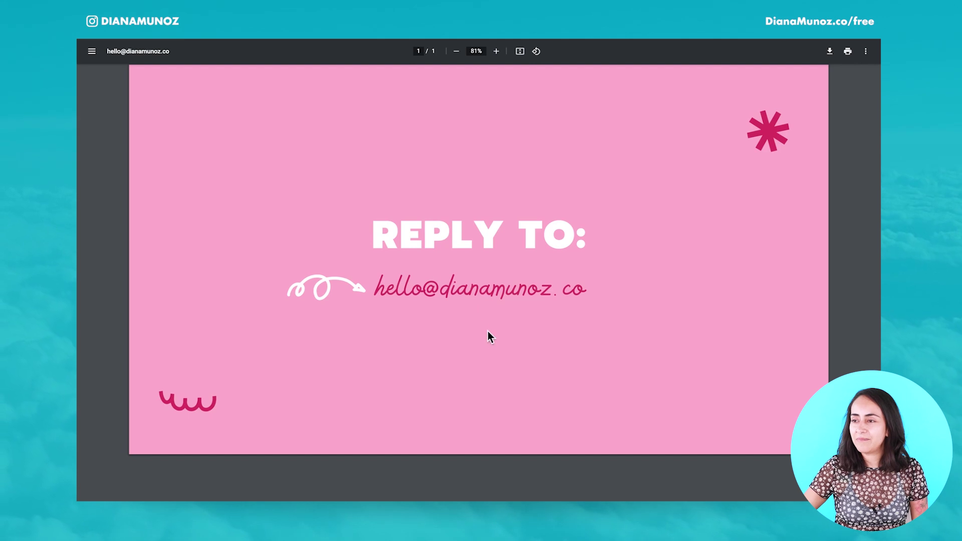
Start an e-mail from the PDF's reply-to link with subject 'Hello' and test body text
{"action": "left_click", "coordinate": [471, 302]}
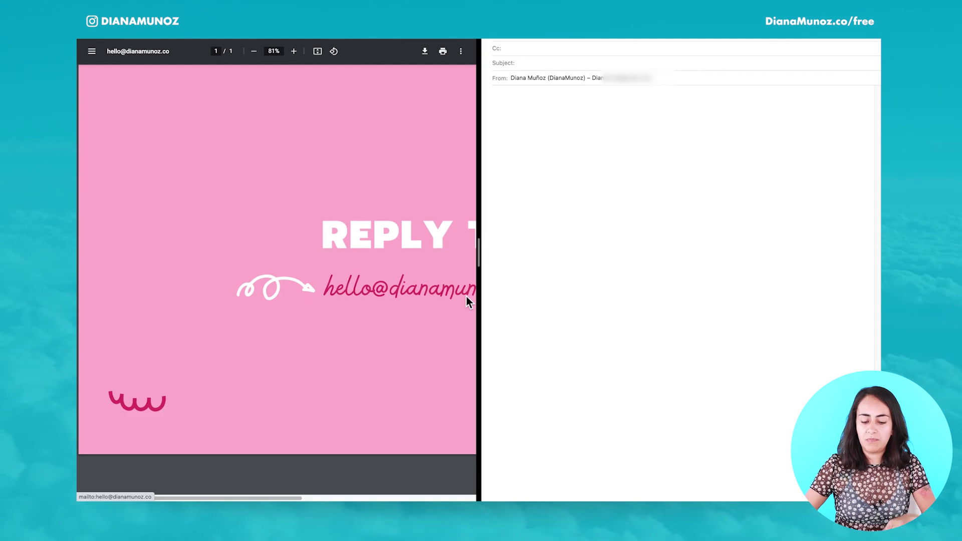
{"action": "type", "text": "Hello"}
{"action": "key", "text": "Tab"}
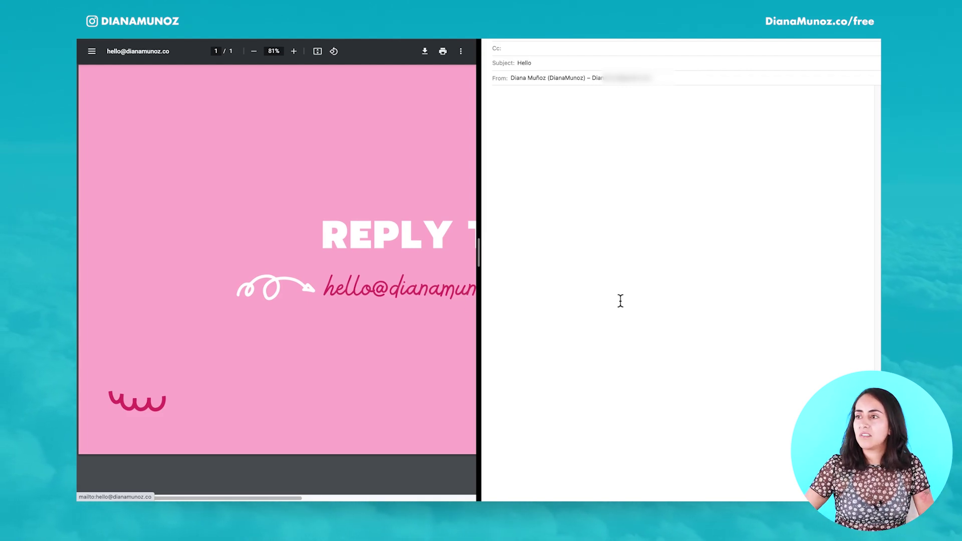
{"action": "type", "text": "Hvcvjkcxvlcxj"}
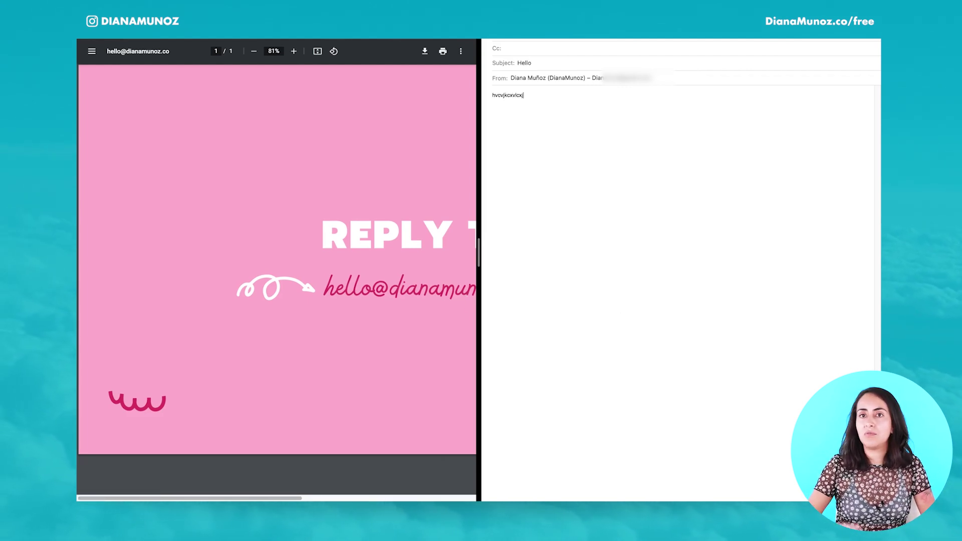
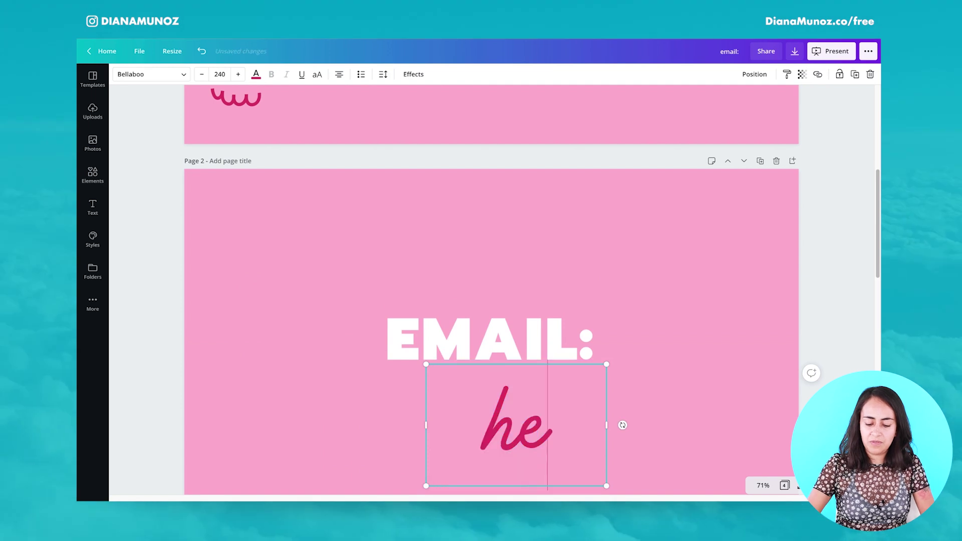
Start a new line while entering the email address in the pink script text box
{"action": "key", "text": "Return"}
Finish the email address's domain and widen its text box so it fits one line
{"action": "type", "text": "@dianamunoz.co"}
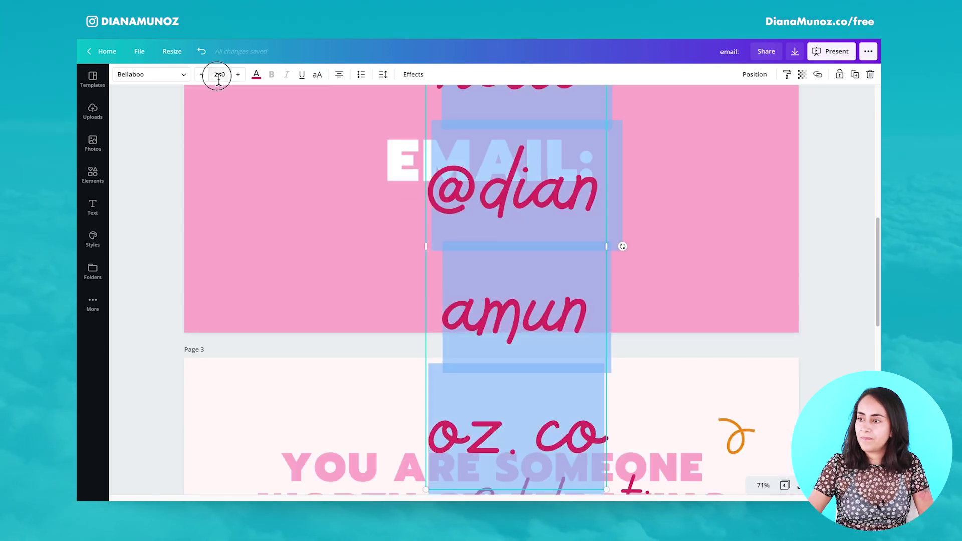
{"action": "key", "text": "ctrl+shift+comma"}
{"action": "left_click_drag", "start_coordinate": [623, 249], "coordinate": [691, 230]}
Centre the EMAIL: heading with the email address directly beneath it, then select both
{"action": "left_click", "coordinate": [583, 211]}
{"action": "left_click_drag", "start_coordinate": [584, 211], "coordinate": [575, 200]}
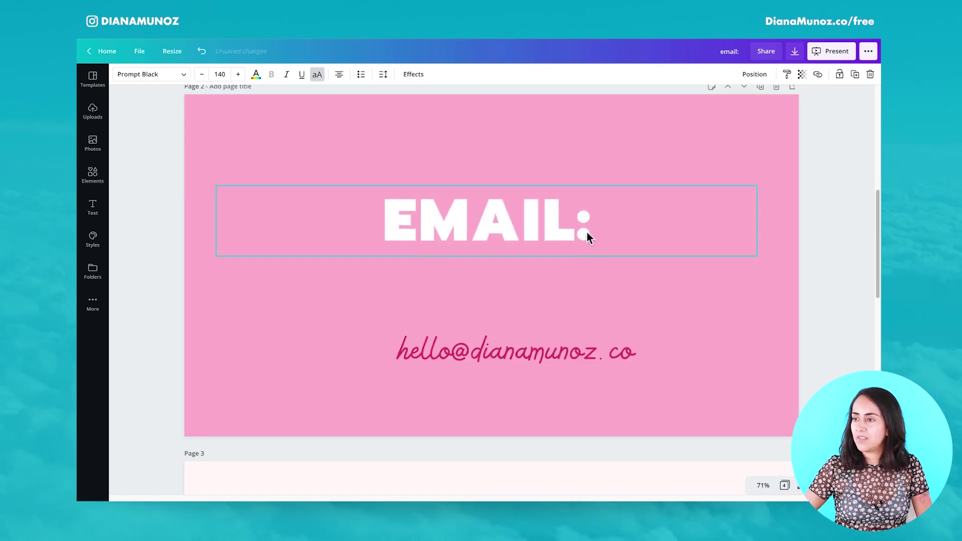
{"action": "left_click_drag", "start_coordinate": [597, 344], "coordinate": [563, 284]}
{"action": "left_click_drag", "start_coordinate": [568, 235], "coordinate": [573, 232]}
{"action": "left_click_drag", "start_coordinate": [576, 290], "coordinate": [588, 282]}
{"action": "left_click", "coordinate": [614, 307]}
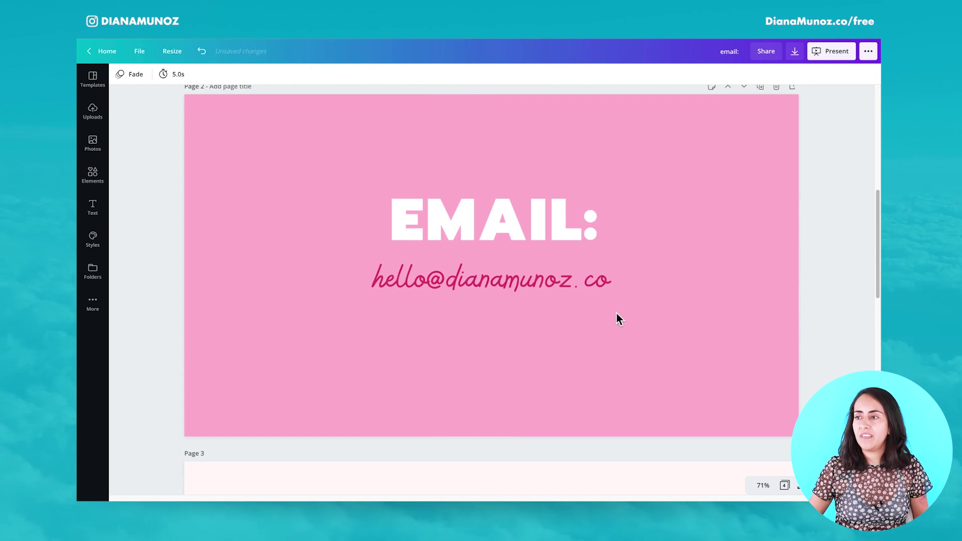
{"action": "left_click_drag", "start_coordinate": [584, 159], "coordinate": [588, 296]}
Add a 'YOUR PARAGRAPH TEXT' box, move it above EMAIL:, then delete it
{"action": "left_click", "coordinate": [597, 337]}
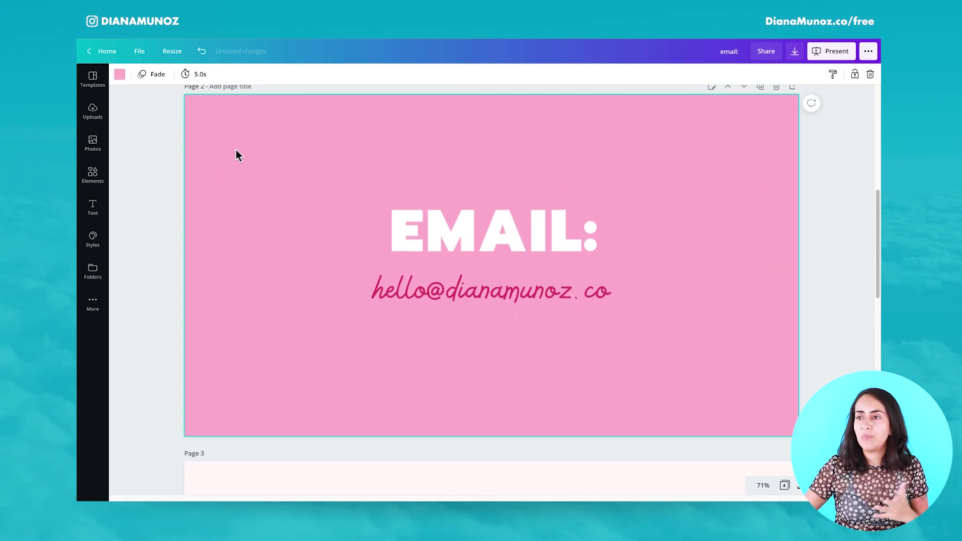
{"action": "key", "text": "t"}
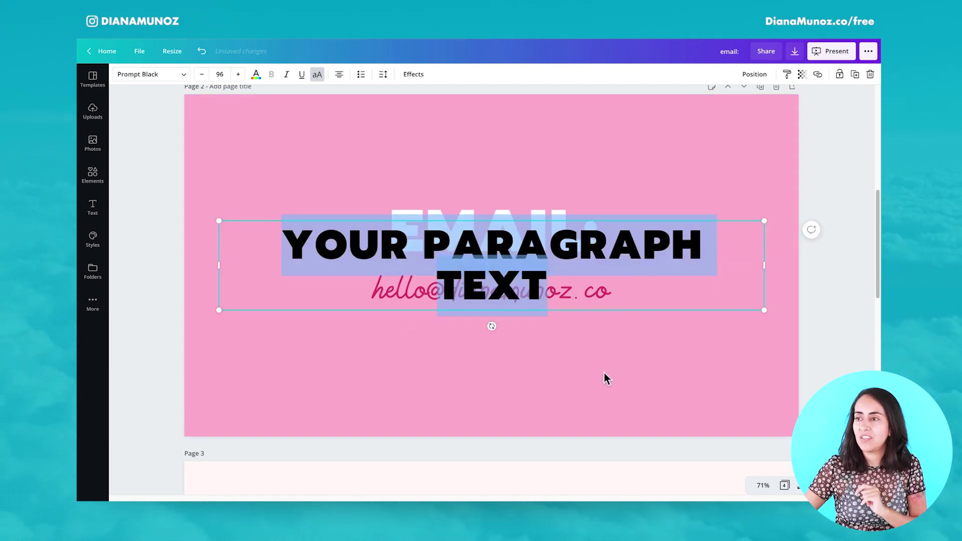
{"action": "key", "text": "Escape"}
{"action": "left_click_drag", "start_coordinate": [691, 290], "coordinate": [678, 189]}
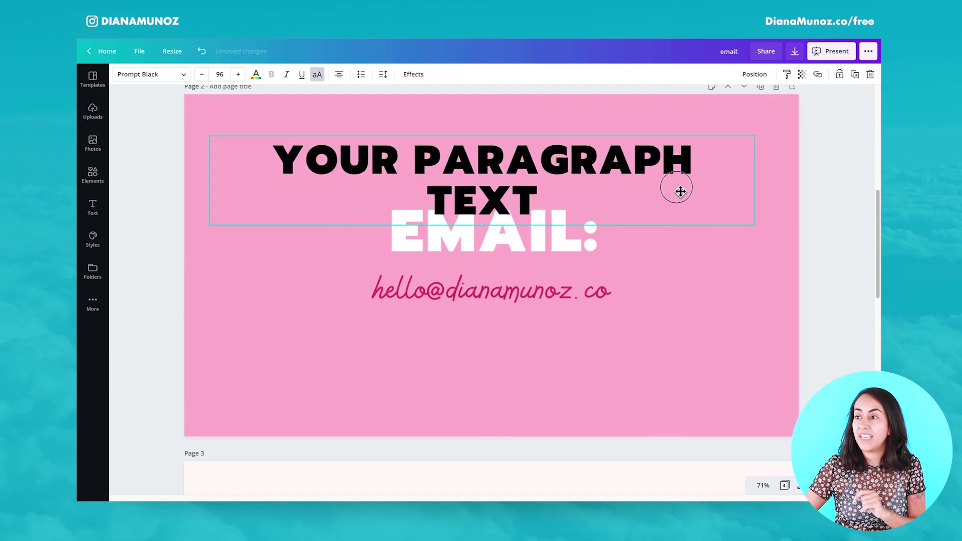
{"action": "scroll", "coordinate": [708, 236], "scroll_direction": "up", "scroll_amount": 2}
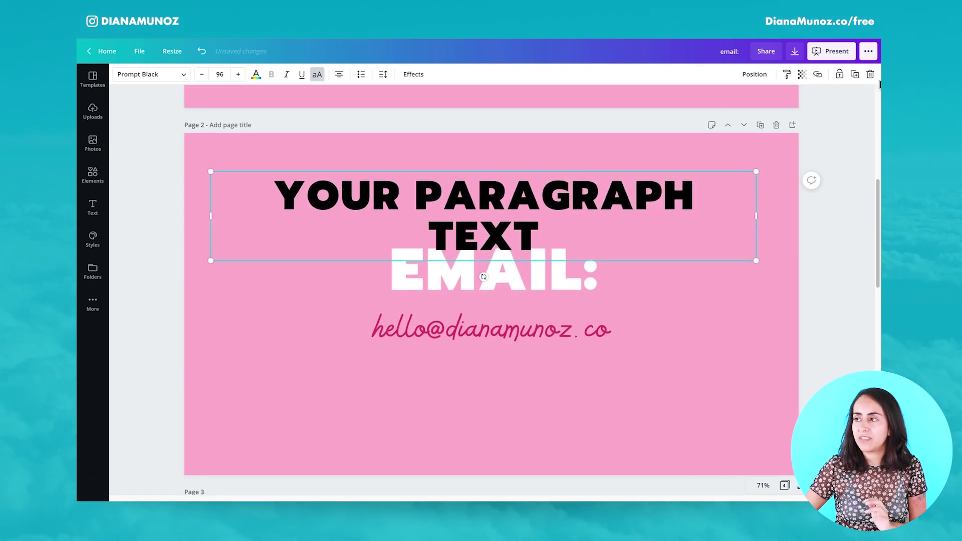
{"action": "left_click", "coordinate": [870, 74]}
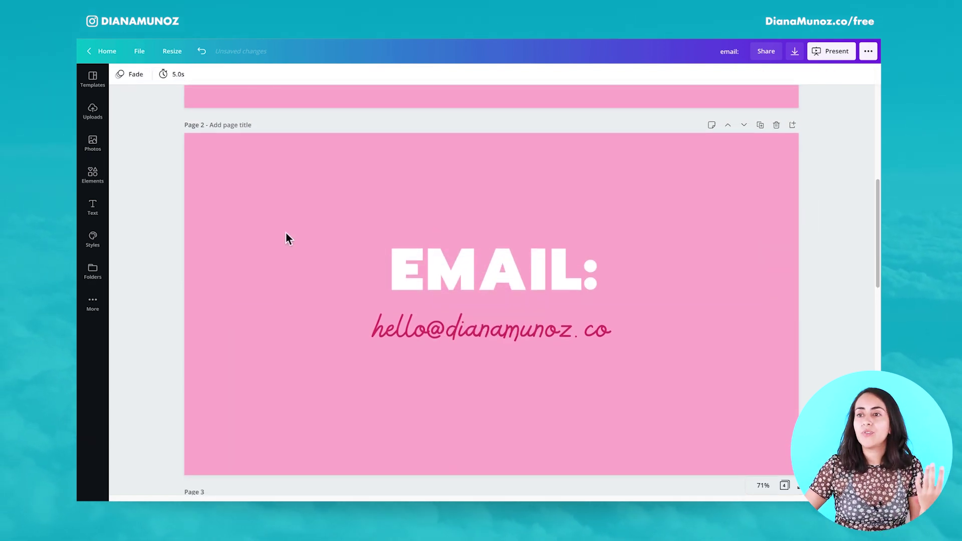
{"action": "left_click", "coordinate": [104, 218]}
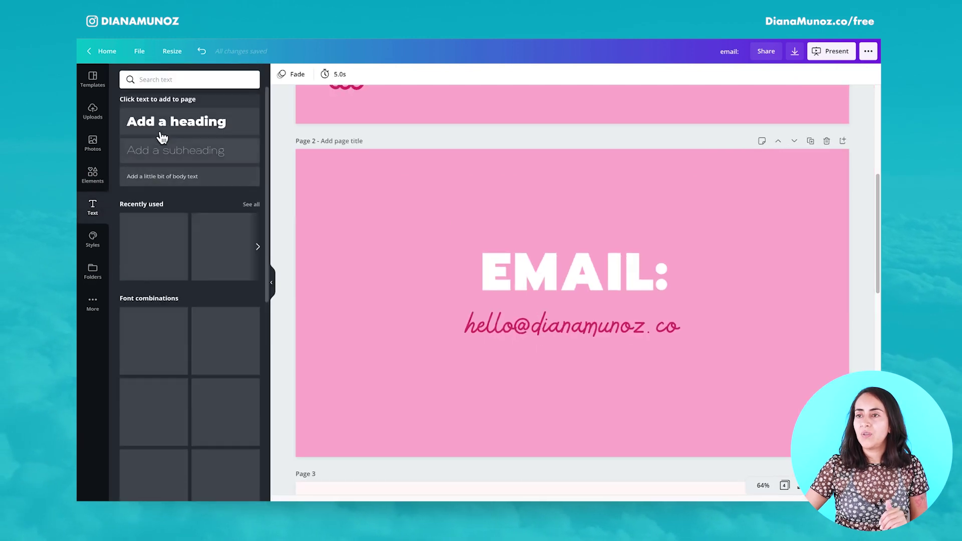
{"action": "left_click", "coordinate": [205, 124]}
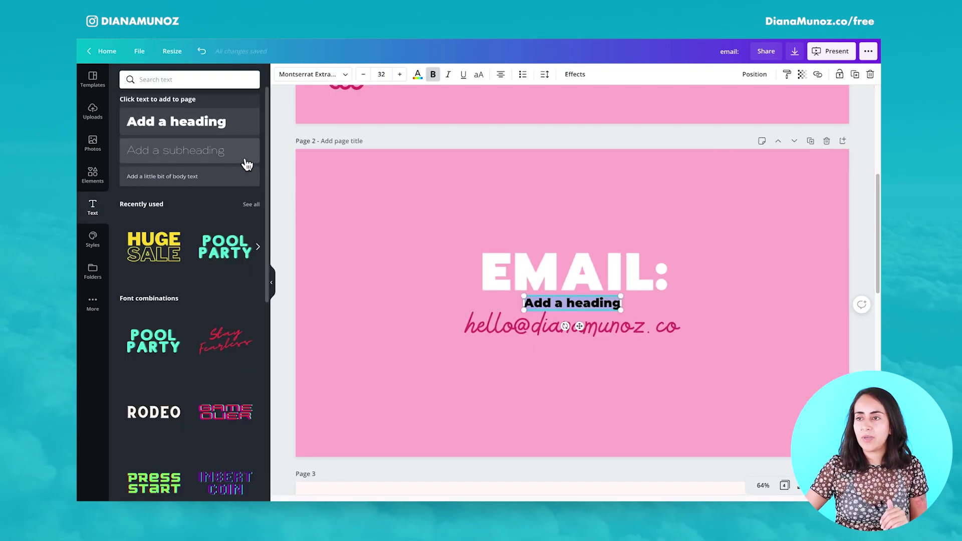
{"action": "left_click", "coordinate": [274, 282]}
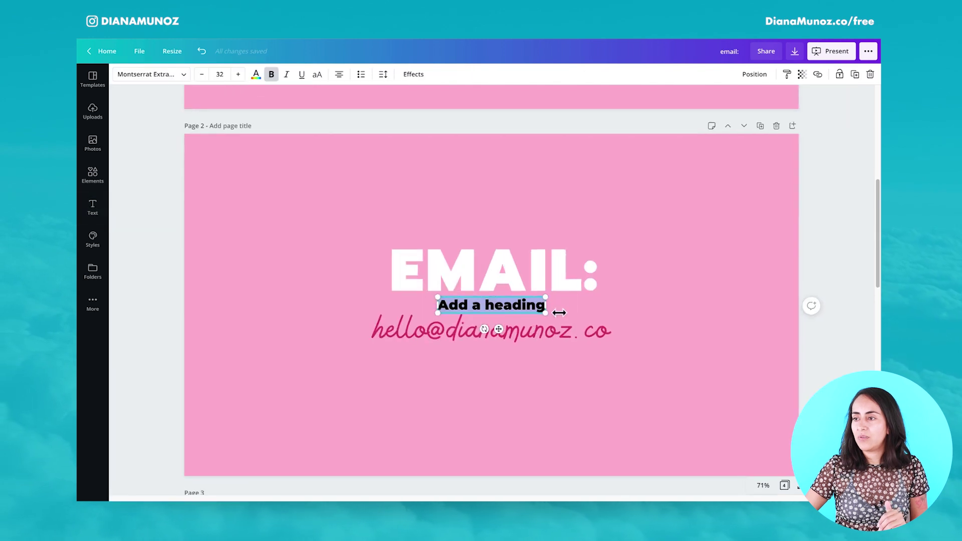
{"action": "left_click", "coordinate": [541, 222]}
{"action": "left_click", "coordinate": [537, 309]}
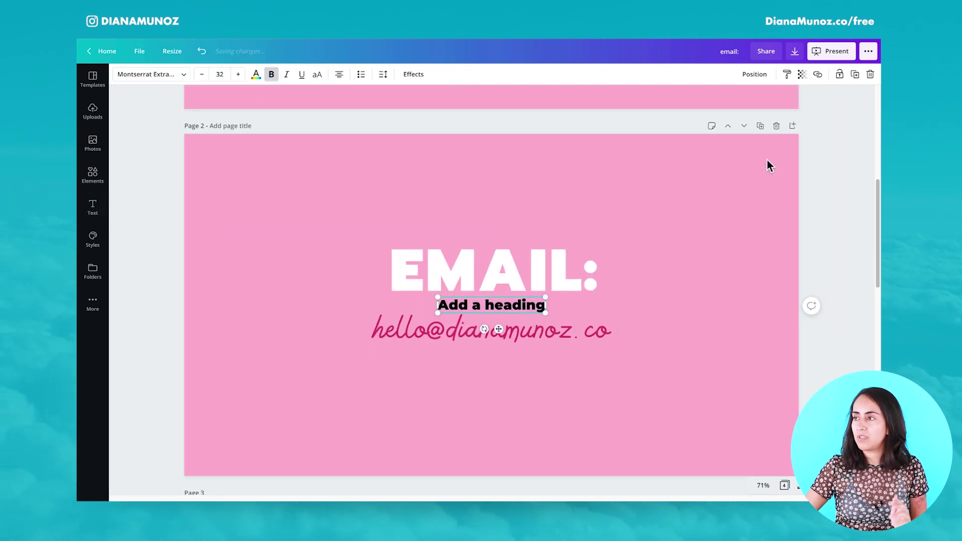
{"action": "left_click", "coordinate": [870, 80]}
{"action": "left_click", "coordinate": [430, 294]}
{"action": "left_click_drag", "start_coordinate": [391, 270], "coordinate": [636, 275]}
{"action": "left_click", "coordinate": [604, 332]}
{"action": "left_click_drag", "start_coordinate": [604, 333], "coordinate": [366, 324]}
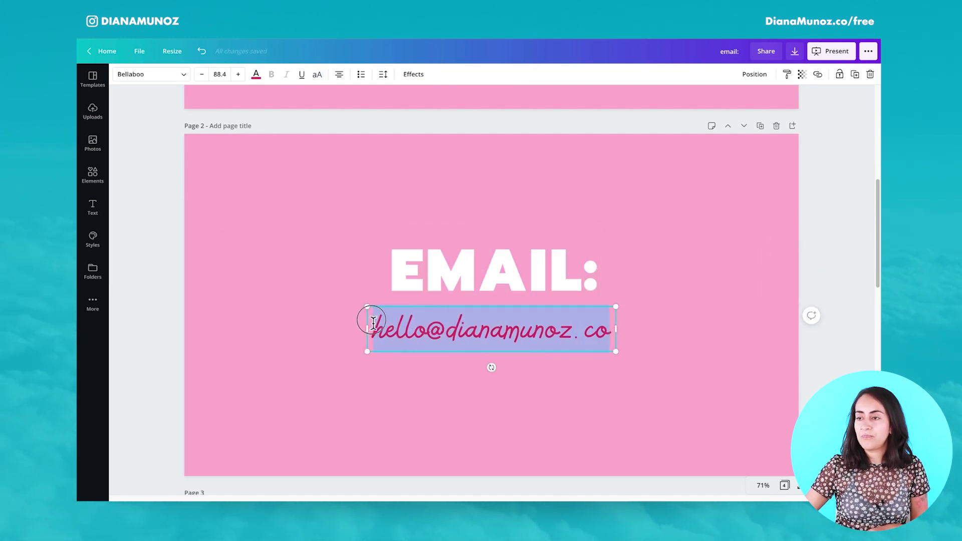
{"action": "left_click", "coordinate": [417, 175]}
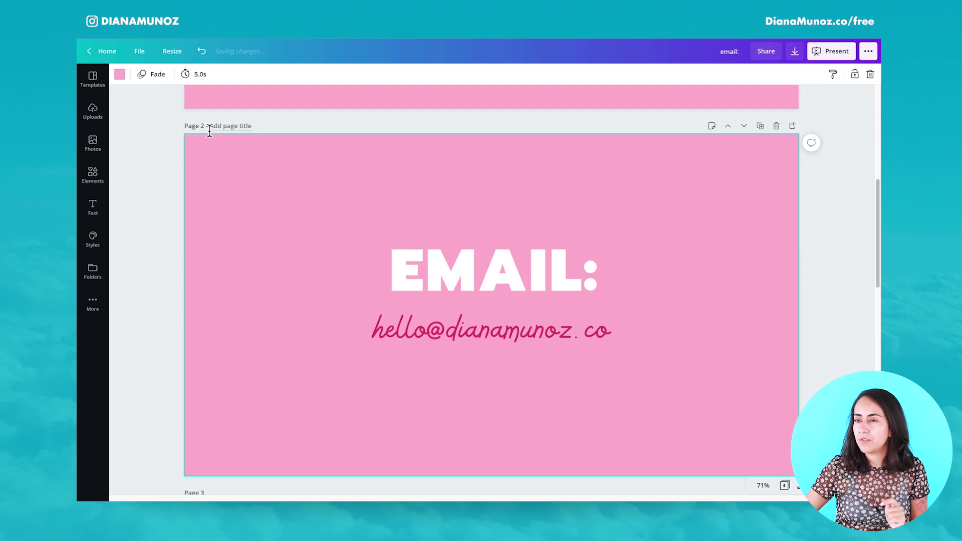
Set the download file type to PDF Standard and bring up the page selection list
{"action": "left_click", "coordinate": [796, 51]}
{"action": "left_click", "coordinate": [817, 125]}
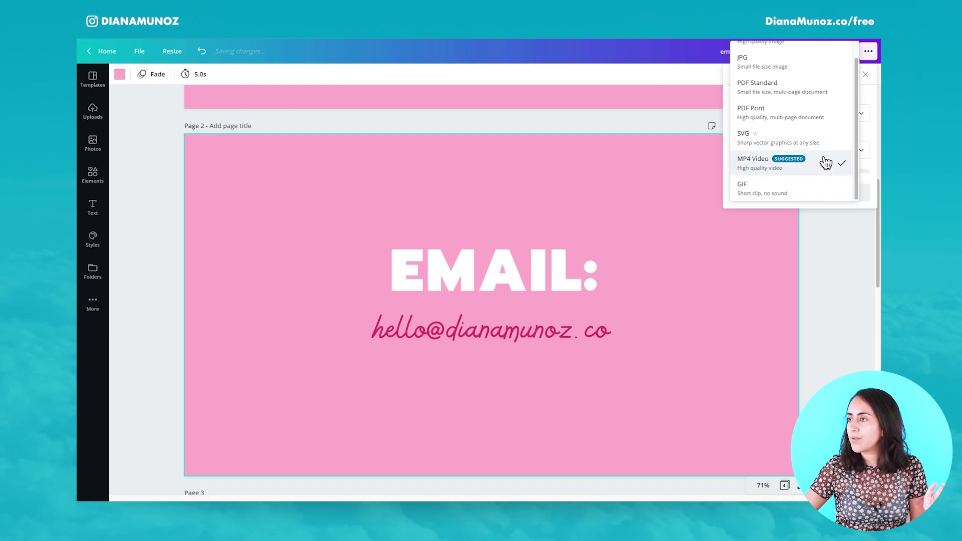
{"action": "left_click", "coordinate": [787, 87]}
{"action": "left_click", "coordinate": [793, 146]}
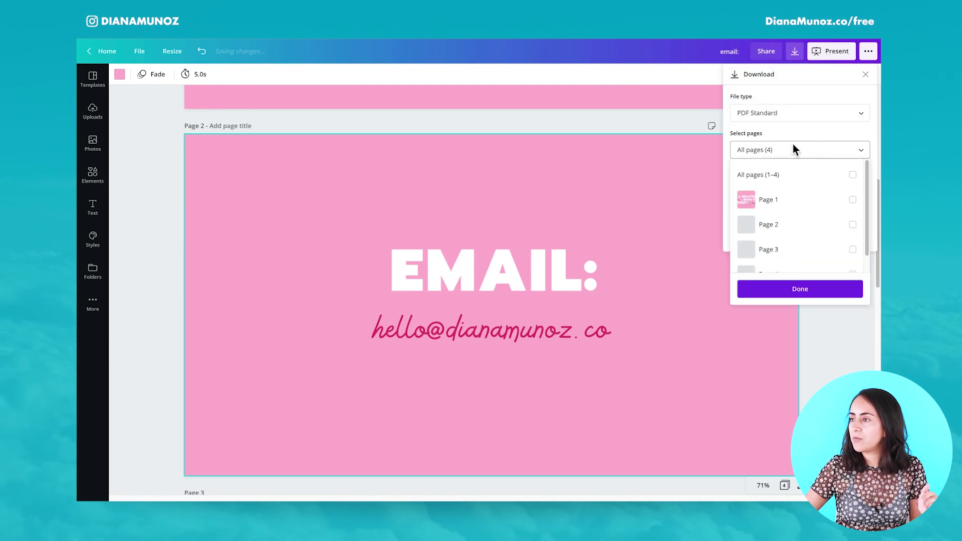